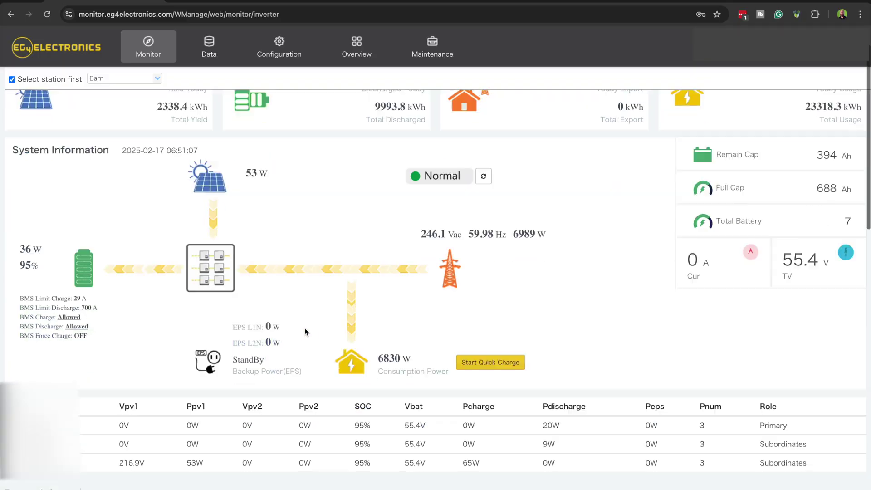
Step: Open the old remote setting page under Maintenance and read the inverter's current settings
scroll(305, 331, "down", 15)
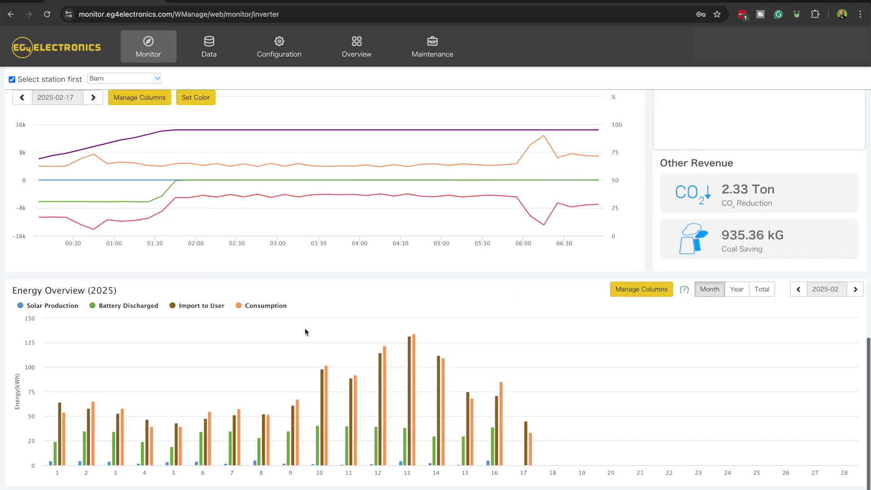
mouse_move(316, 145)
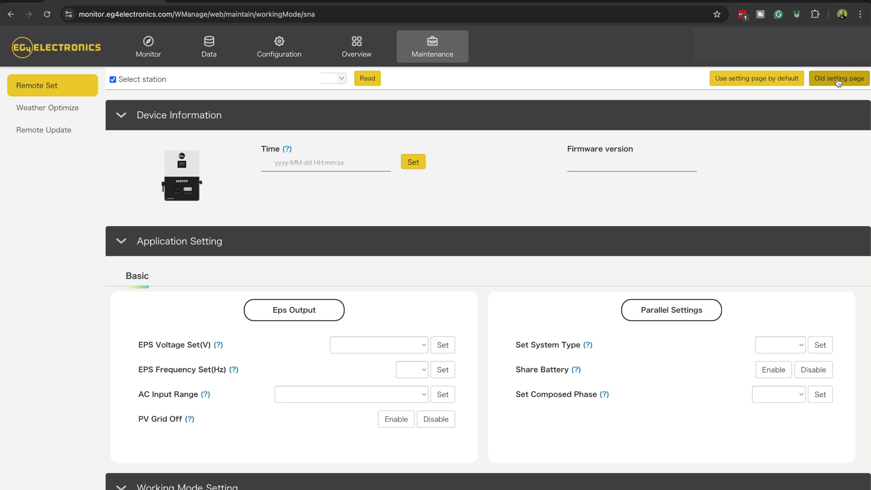
left_click(838, 81)
left_click(371, 79)
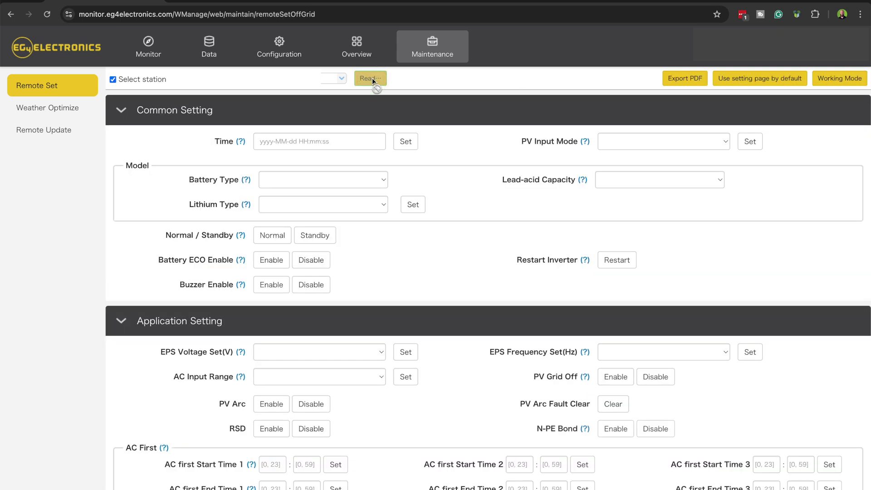
scroll(461, 244, "down", 1)
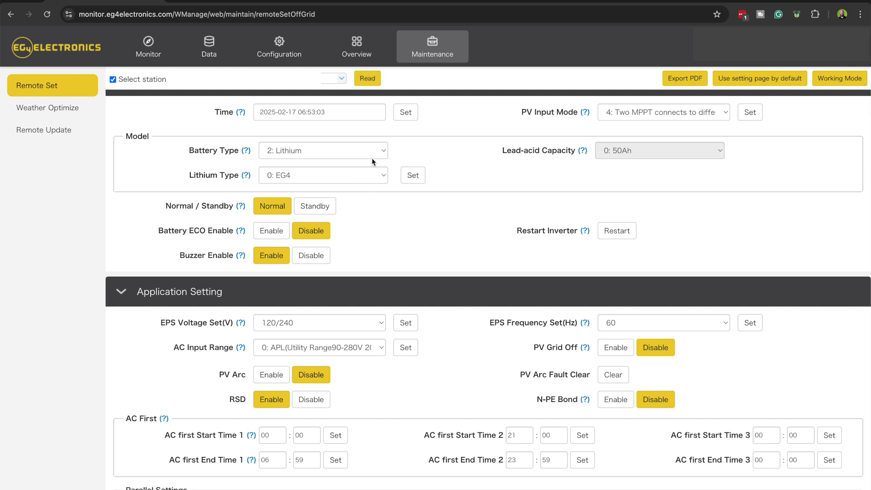
scroll(373, 180, "up", 1)
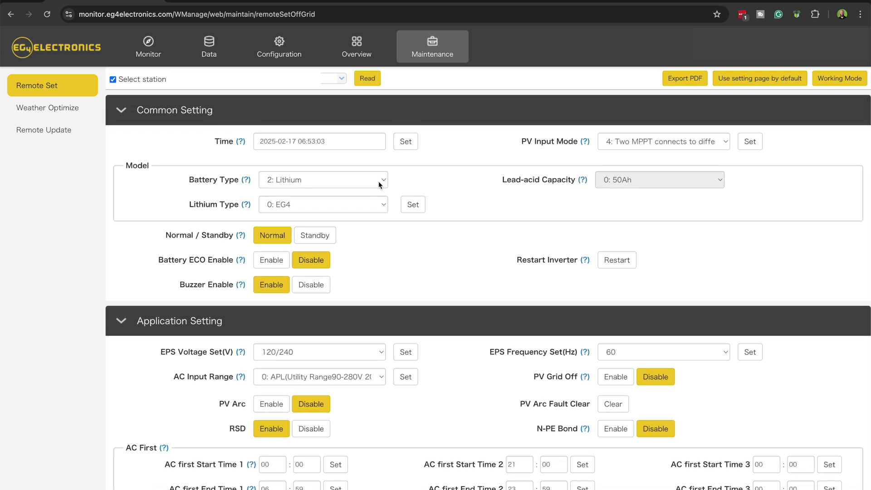
Step: Set the first inverter's battery type to Lead-acid with a capacity of 800Ah and apply the change
left_click(358, 170)
left_click(358, 169)
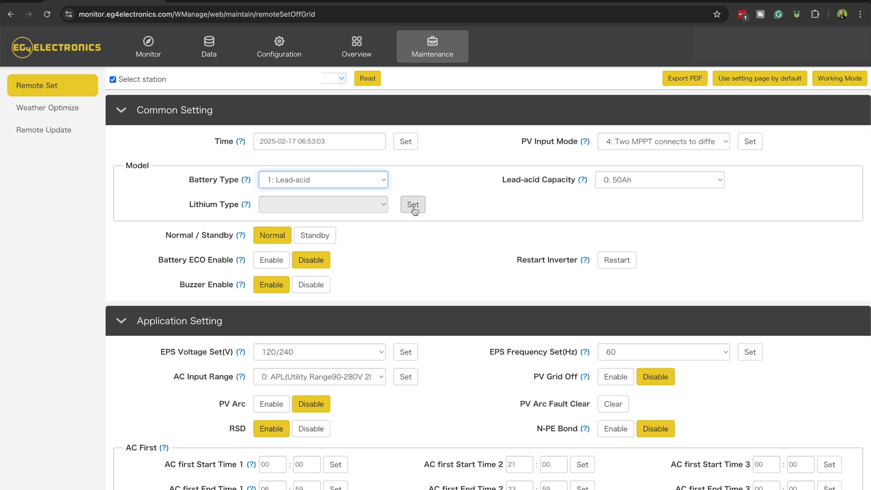
left_click(667, 180)
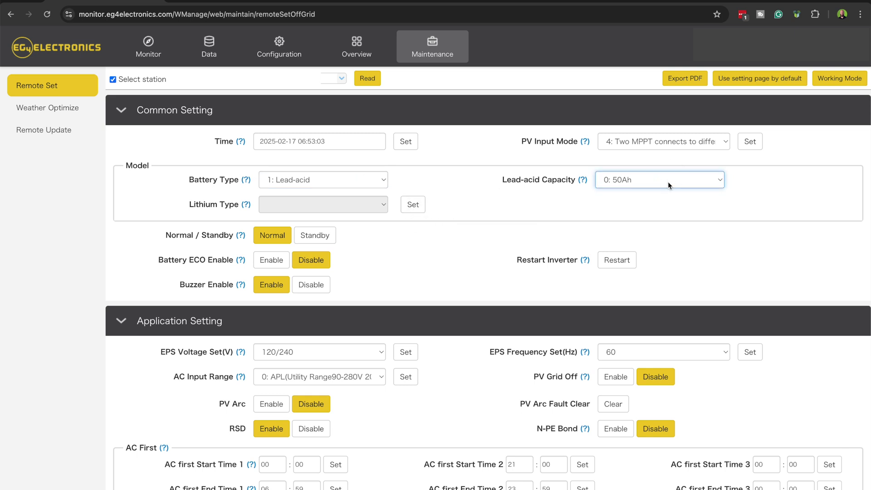
key("space")
left_click(649, 257)
left_click(636, 180)
left_click(628, 284)
left_click(411, 206)
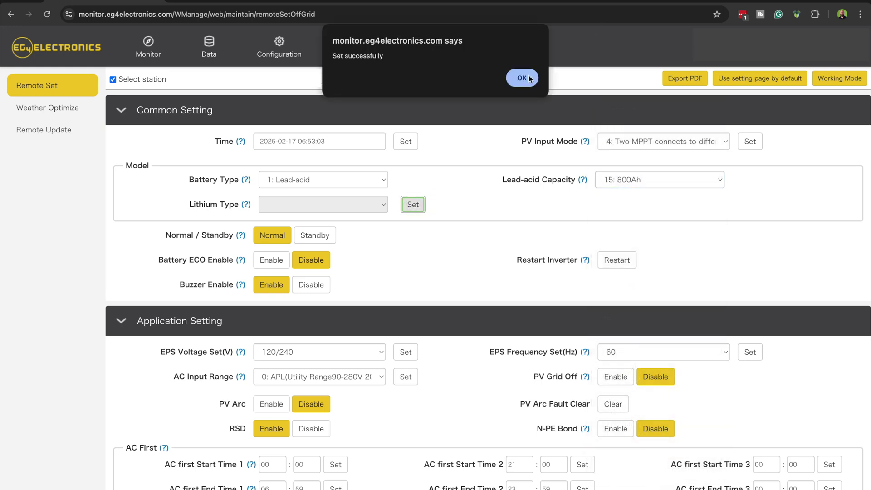
left_click(522, 78)
Step: Check the inverter's Charge Setting values and start a quick charge from the Barn station's monitoring page
scroll(465, 190, "down", 3)
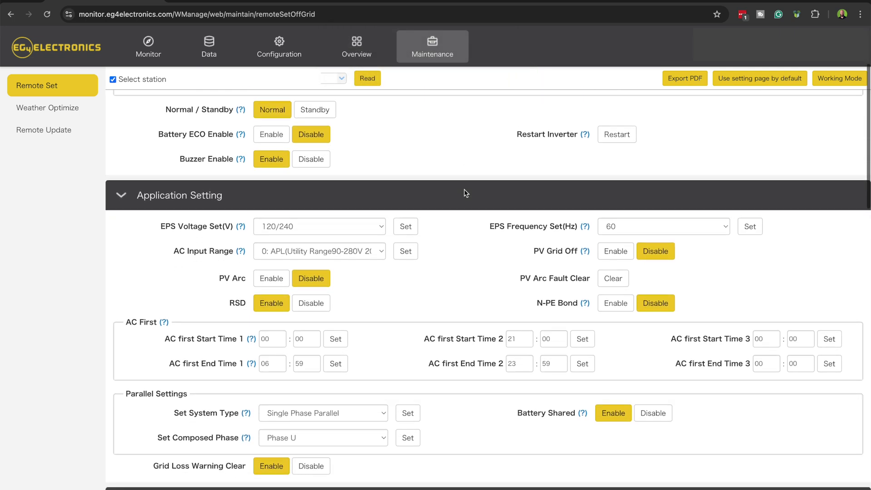
scroll(465, 193, "up", 3)
scroll(465, 192, "down", 10)
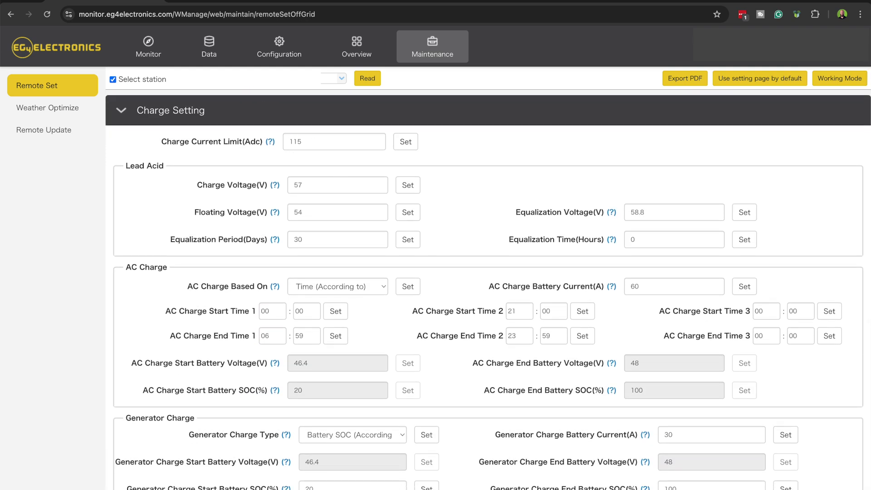
left_click(154, 56)
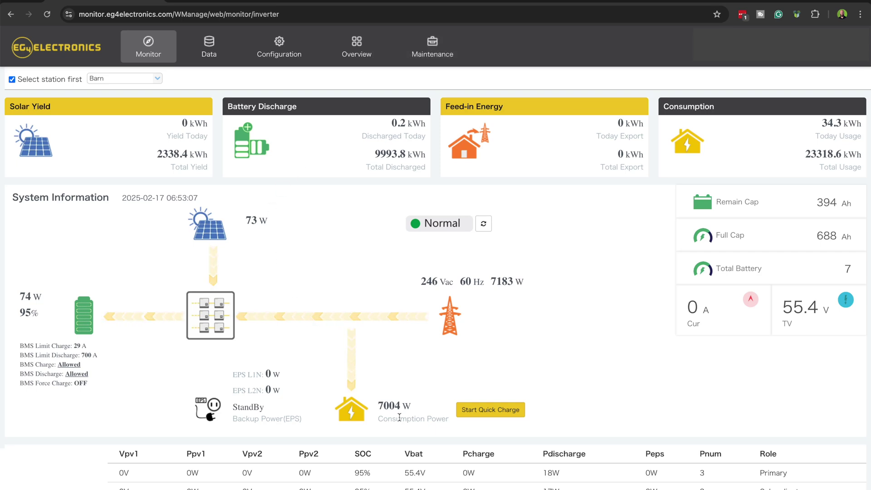
left_click(513, 411)
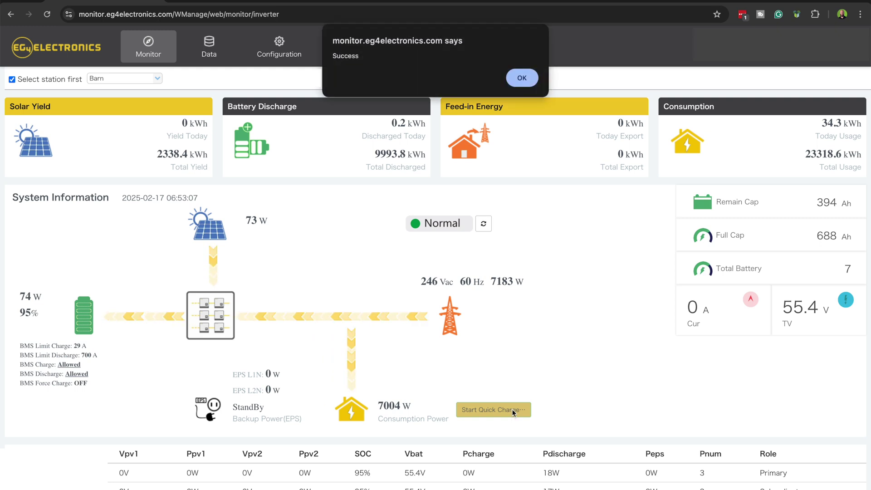
left_click(527, 82)
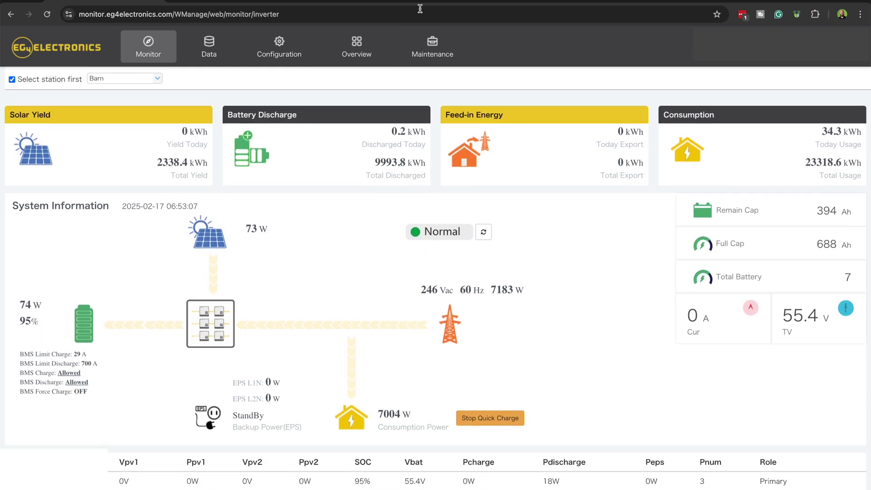
Step: Return to the old remote setting page, select the second inverter and read its settings
left_click(432, 45)
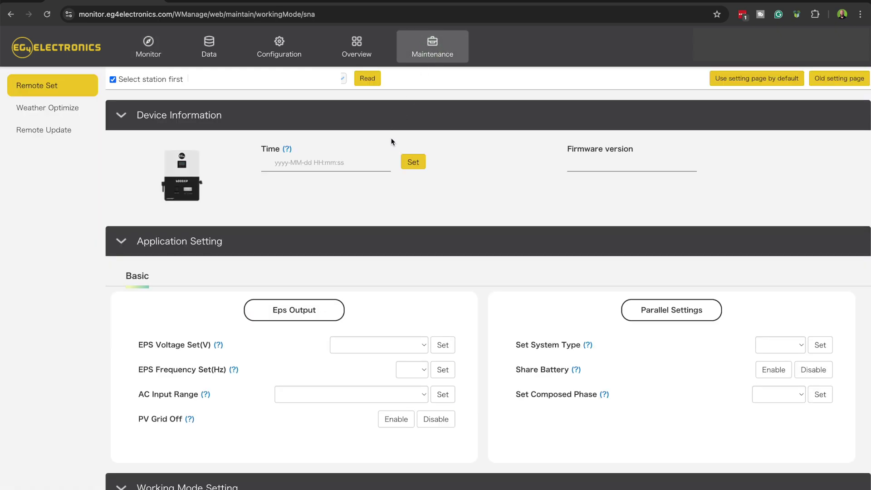
left_click(844, 81)
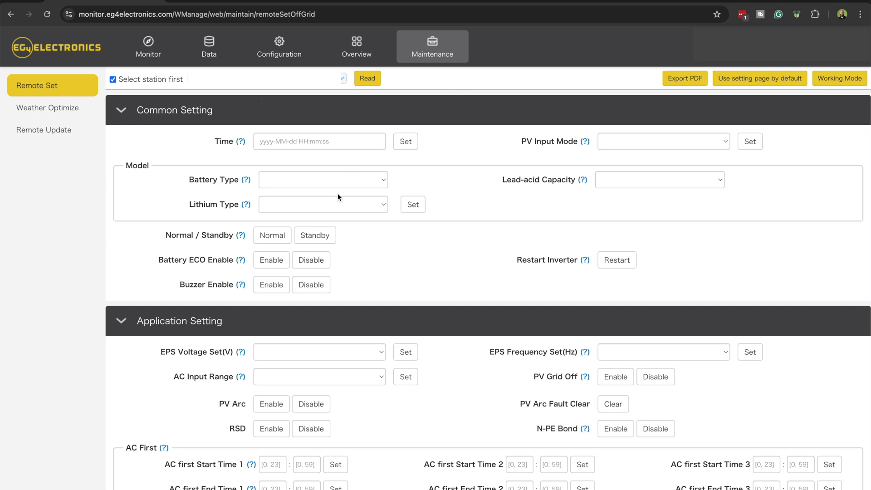
left_click(367, 78)
left_click(345, 81)
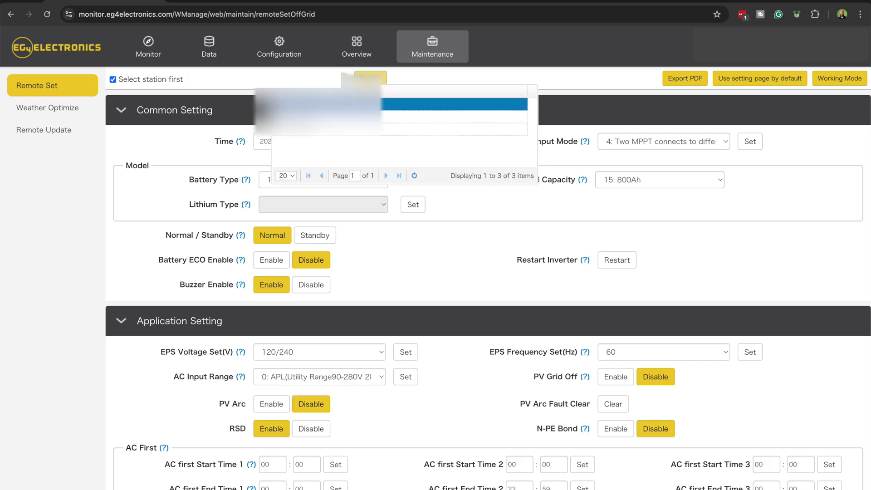
left_click(330, 104)
left_click(368, 79)
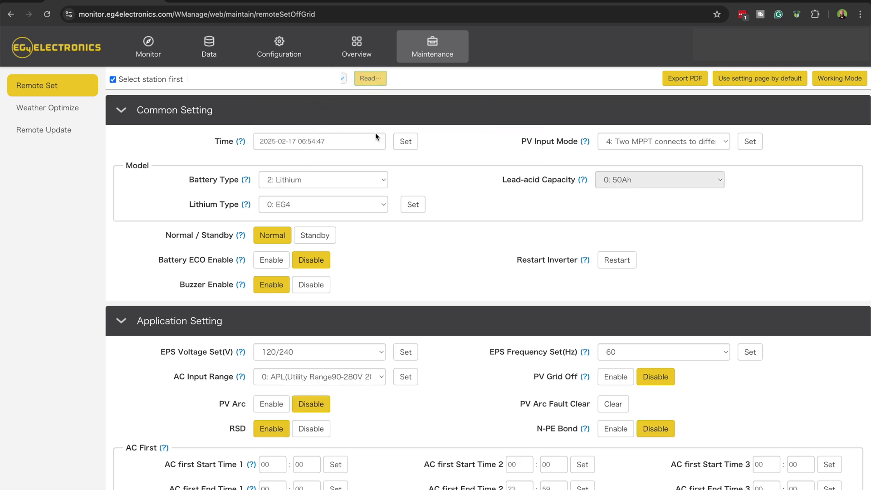
Step: Change the second inverter's battery type to Lead-acid, choose 800Ah capacity and apply both
left_click(370, 180)
left_click(367, 170)
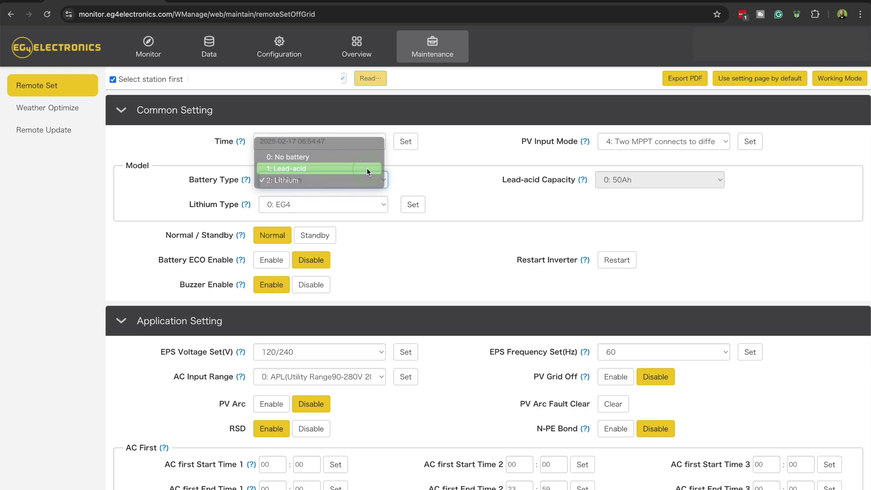
left_click(367, 168)
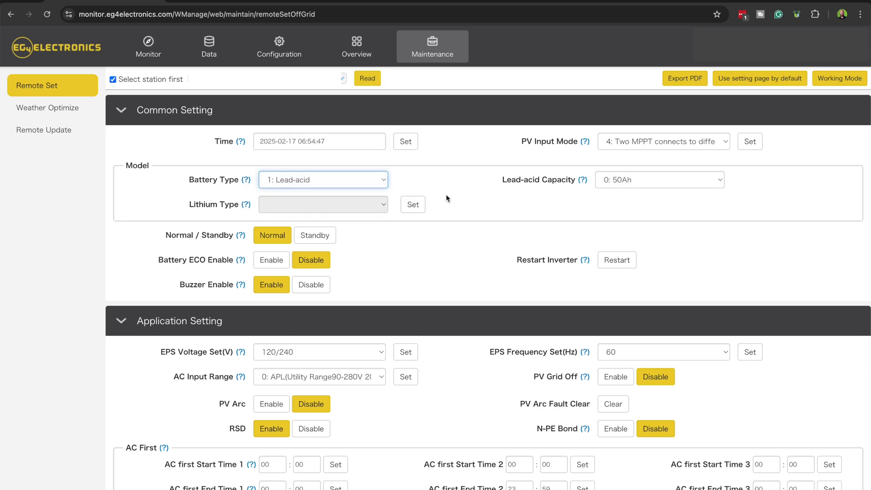
left_click(637, 182)
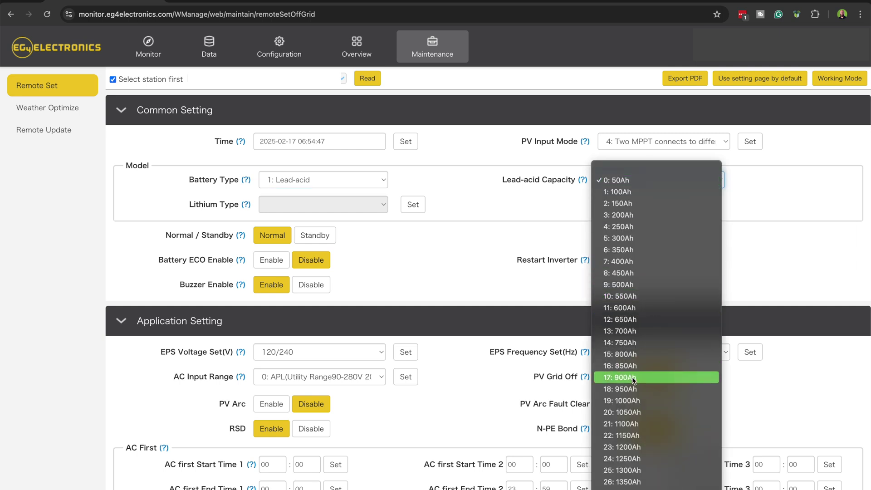
left_click(639, 356)
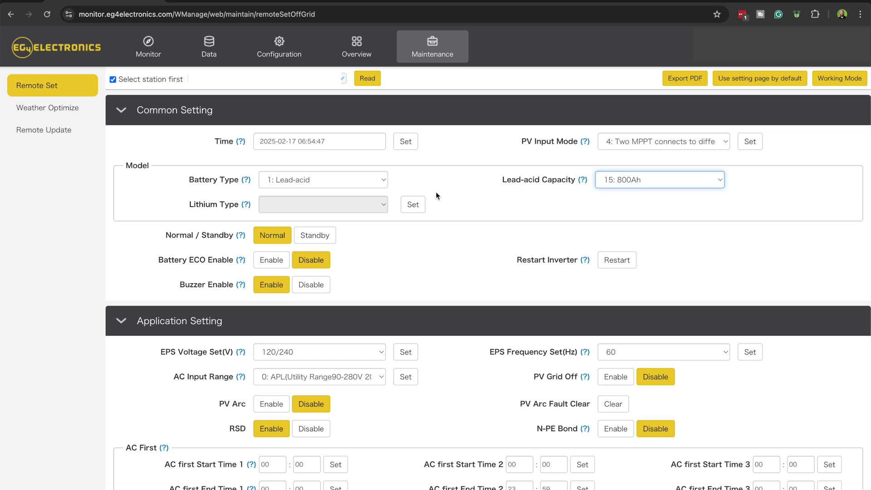
left_click(413, 205)
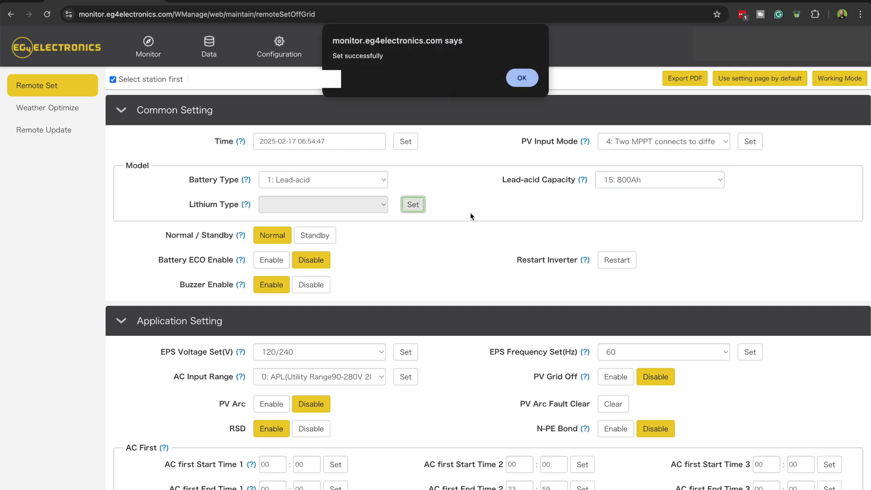
left_click(535, 80)
Step: Check the second inverter's lead-acid charge settings, and select the third inverter and read its settings
scroll(473, 209, "down", 5)
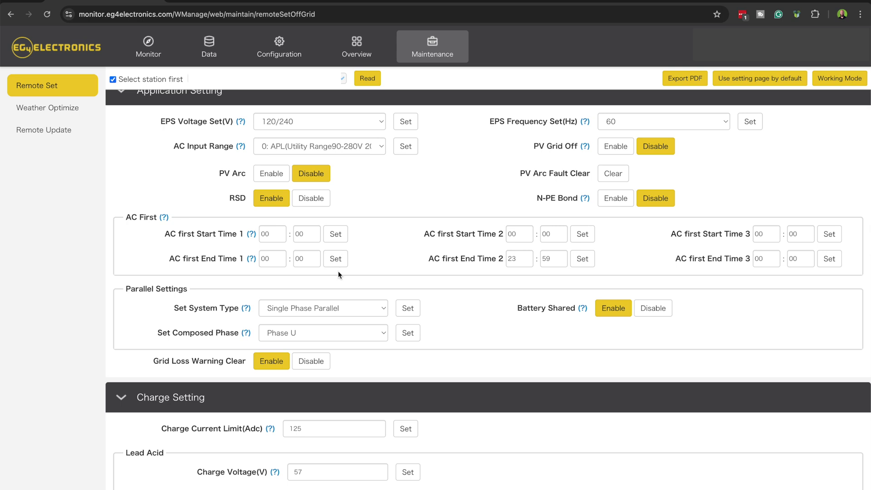
scroll(339, 271, "down", 6)
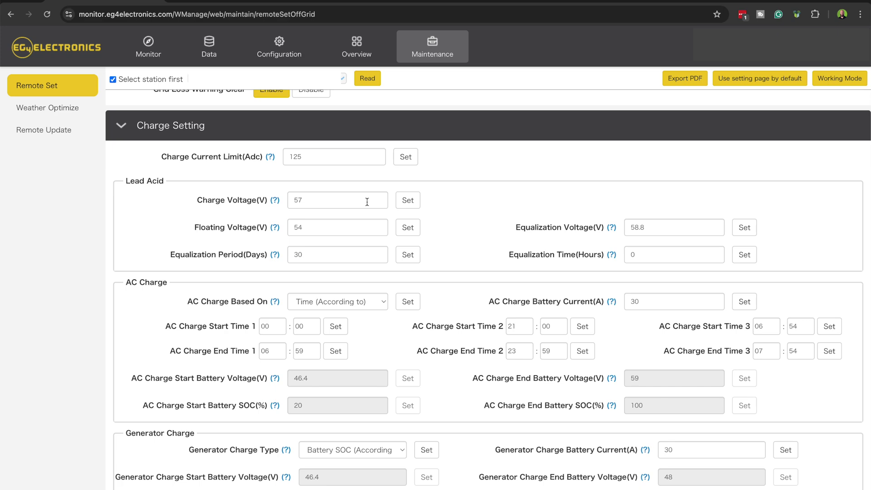
scroll(508, 183, "up", 10)
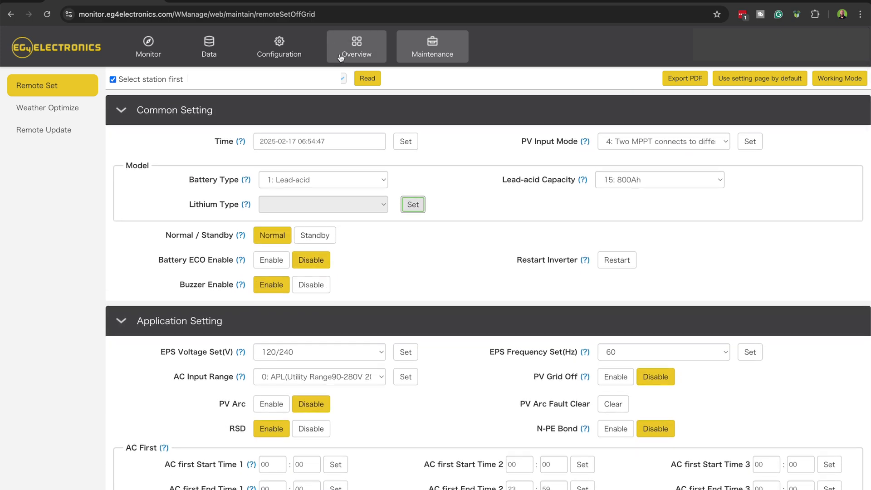
left_click(331, 81)
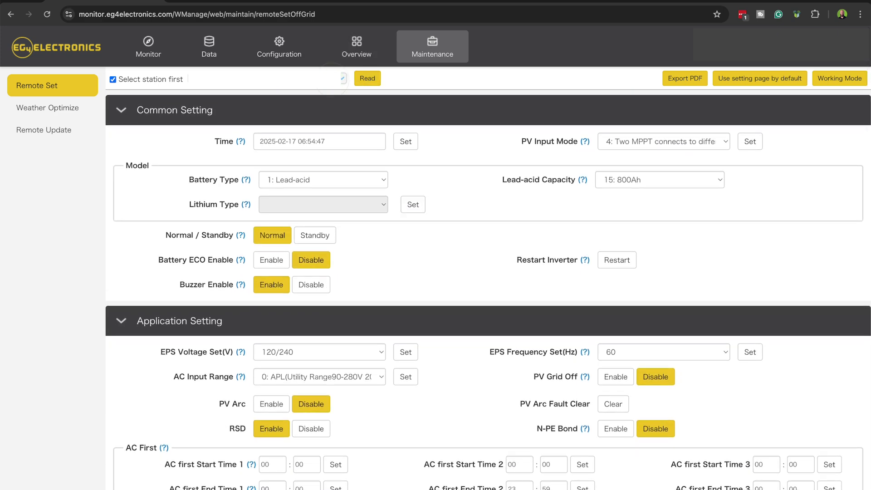
left_click(349, 80)
left_click(334, 132)
left_click(368, 78)
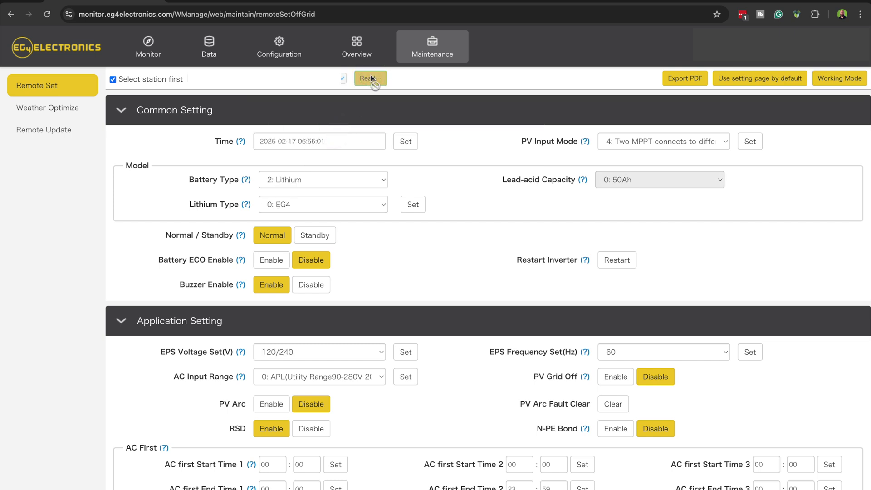
Step: Switch the third inverter to a Lead-acid battery type with 800Ah capacity and apply the settings
left_click(344, 180)
left_click(342, 167)
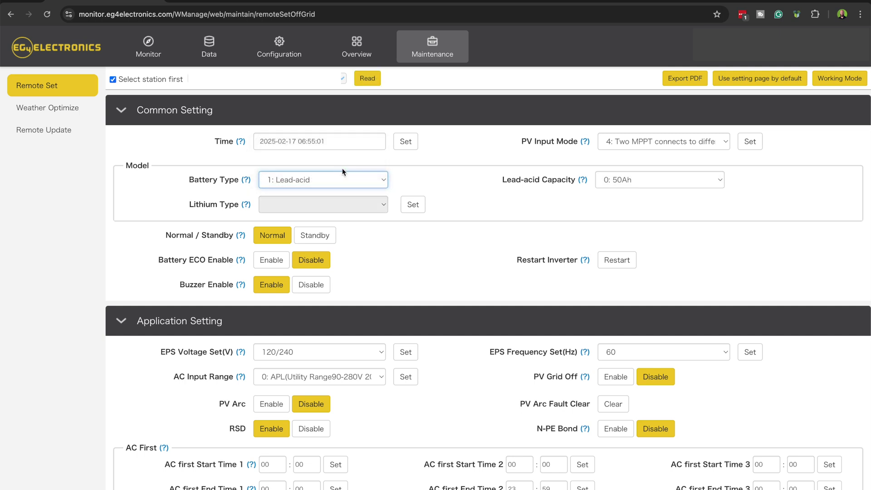
left_click(646, 180)
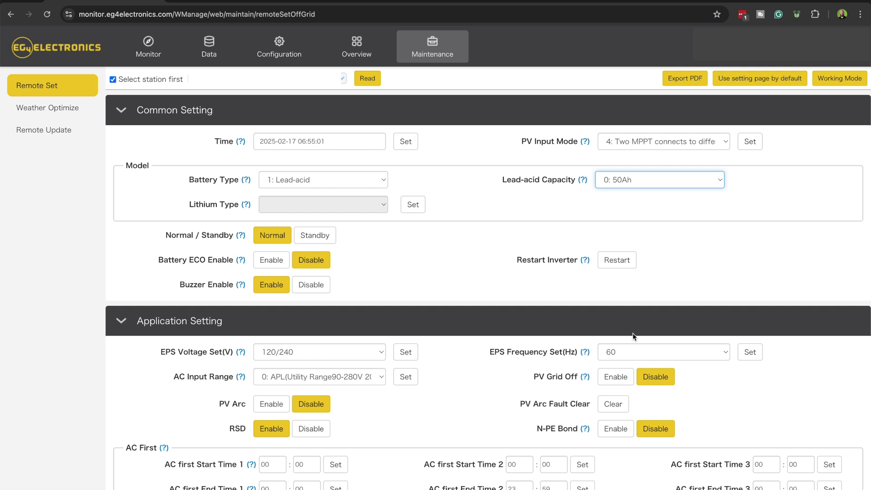
key("space")
left_click(632, 356)
left_click(414, 205)
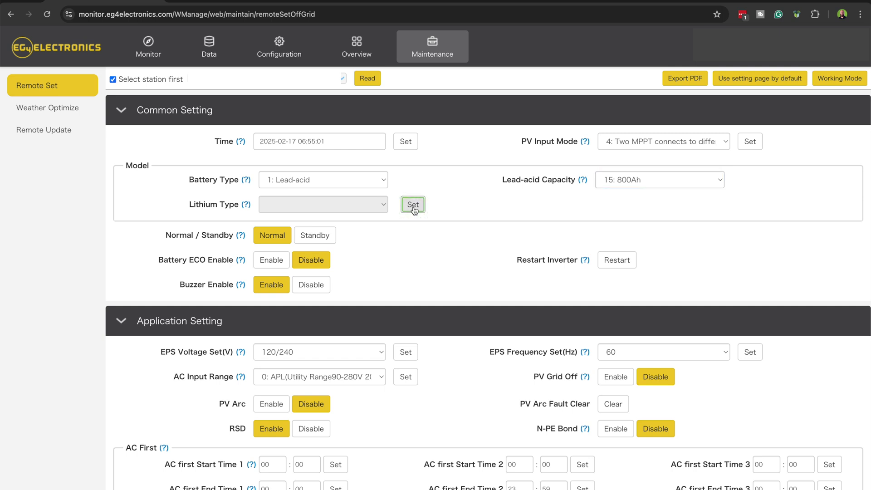
left_click(516, 80)
Step: Set the third inverter's lead-acid charge voltage to 57 V and return to the monitoring page
scroll(385, 308, "down", 8)
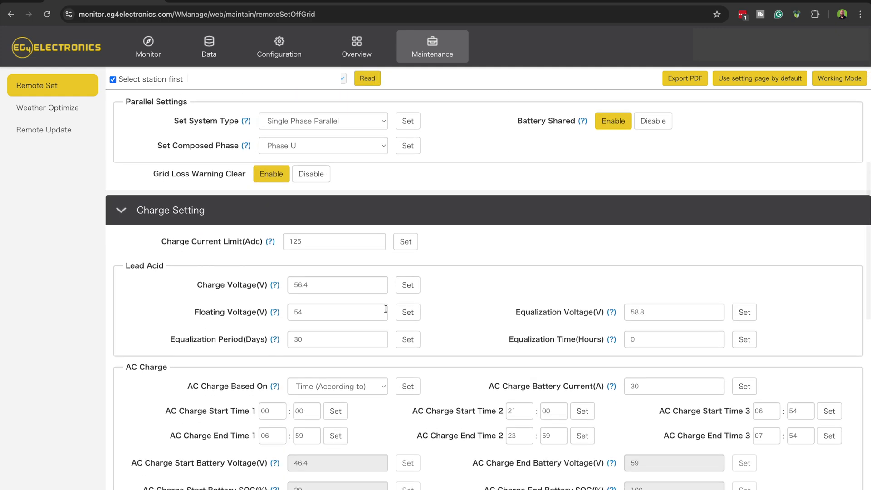
double_click(350, 285)
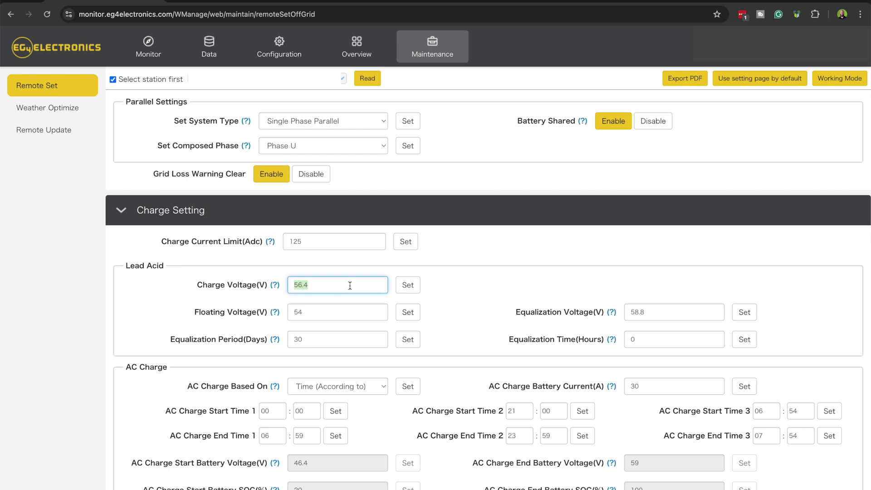
type("57")
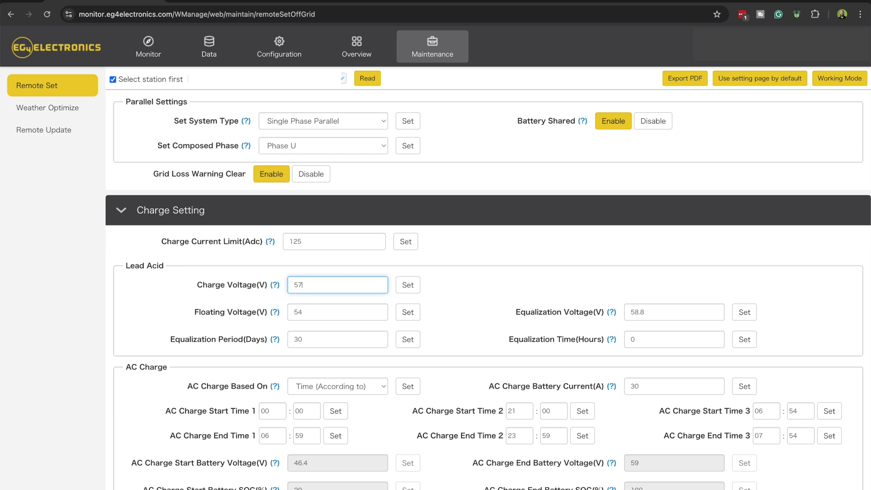
left_click(408, 285)
left_click(154, 51)
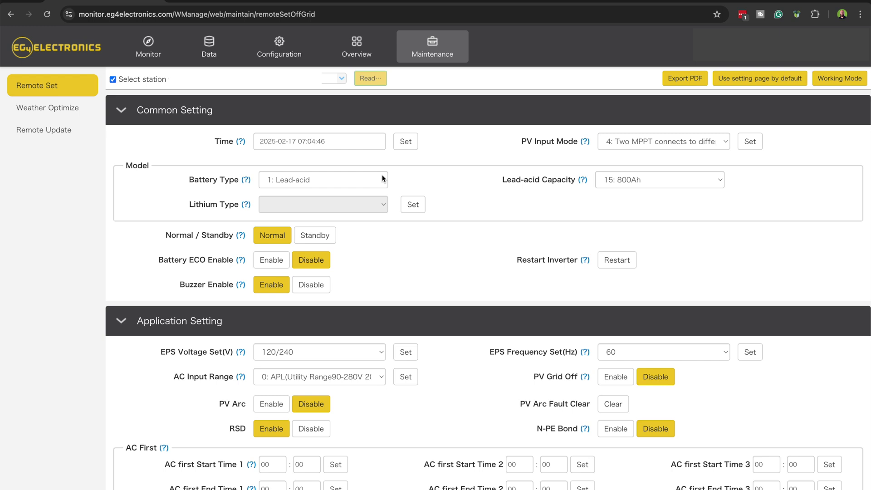
Step: Switch the current inverter's battery type back to Lithium with lithium type 0: EG4 and apply the settings
left_click(383, 179)
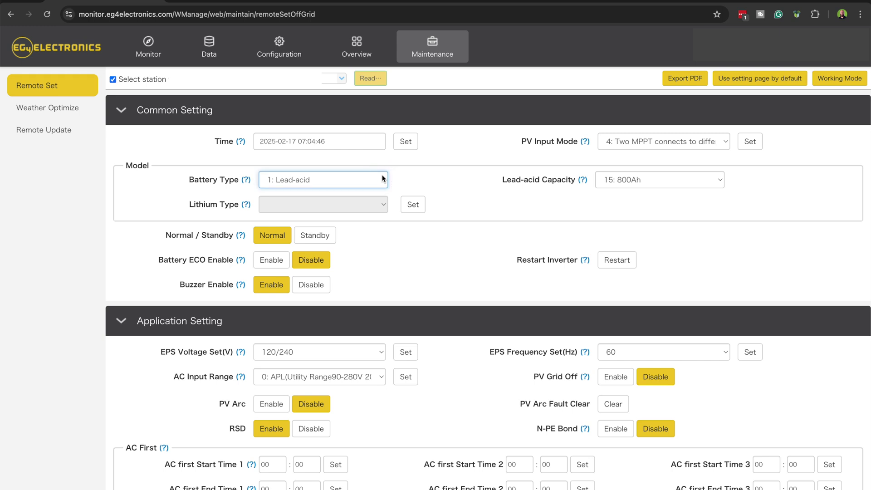
left_click(369, 189)
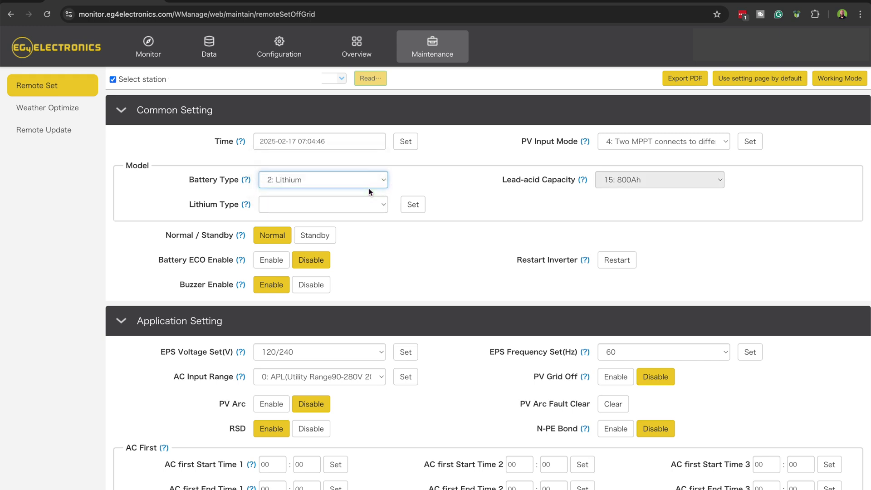
left_click(384, 207)
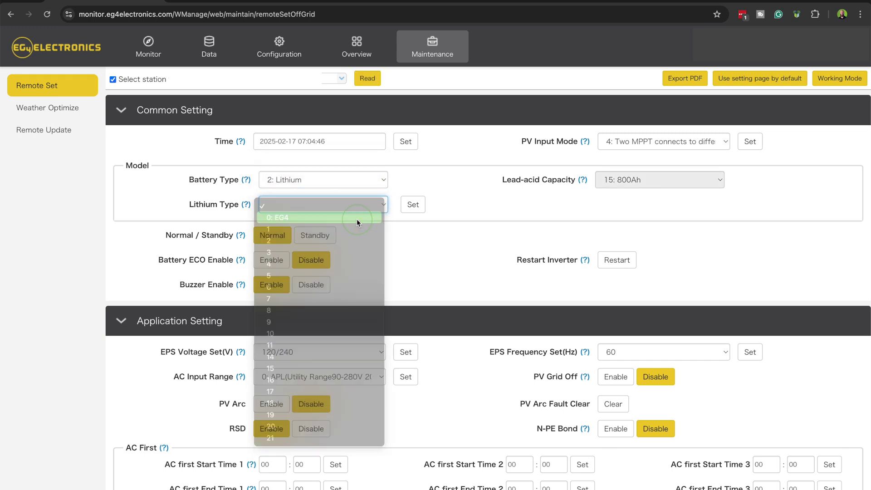
left_click(357, 217)
left_click(417, 209)
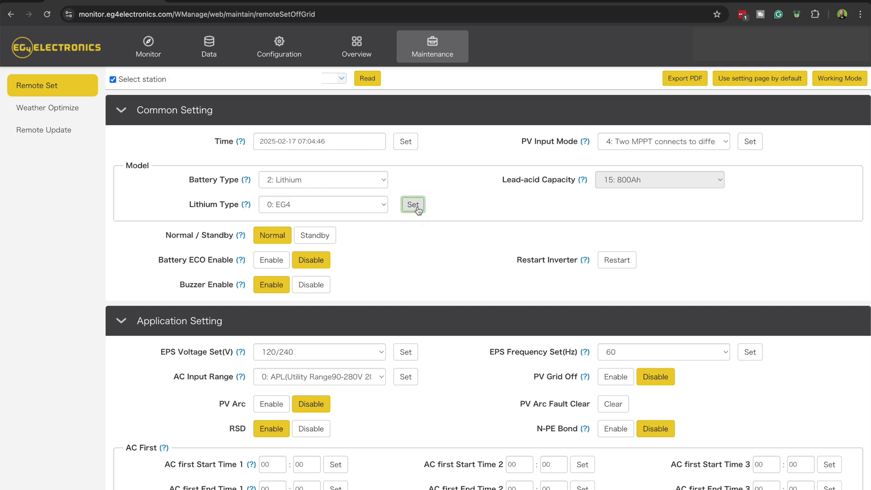
left_click(524, 77)
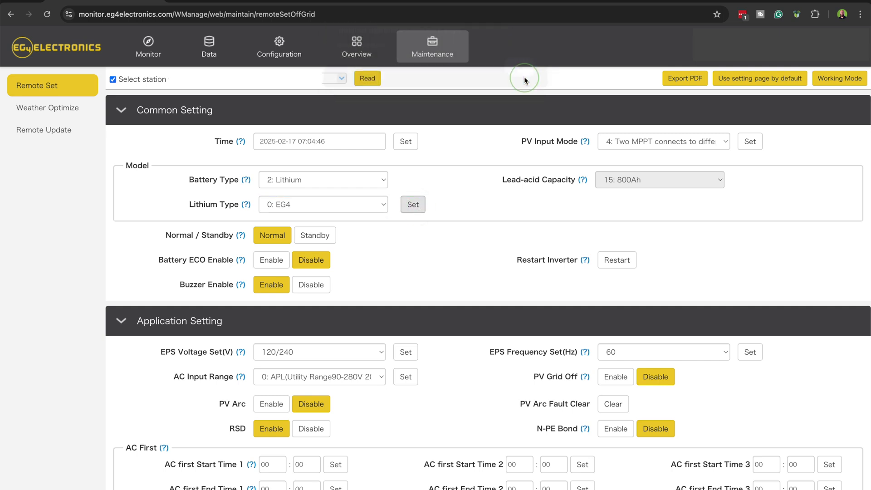
Step: Select the next inverter, read its settings and open its battery type choices
left_click(338, 78)
left_click(315, 133)
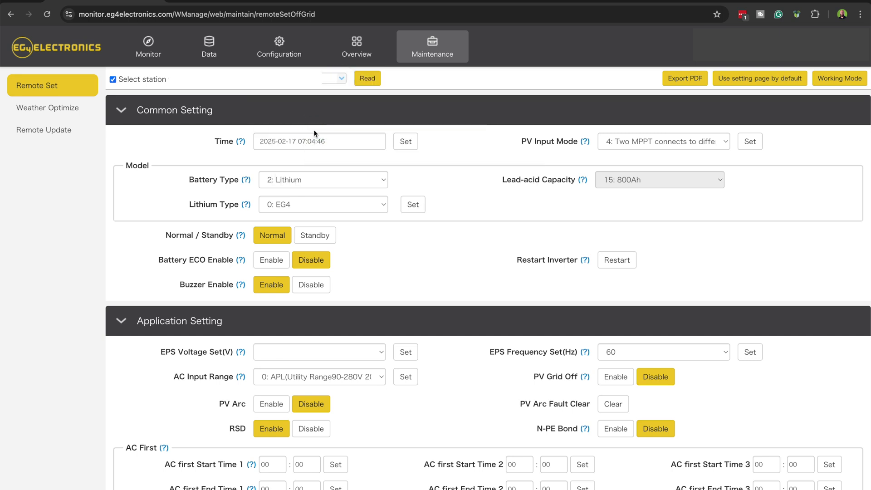
left_click(368, 79)
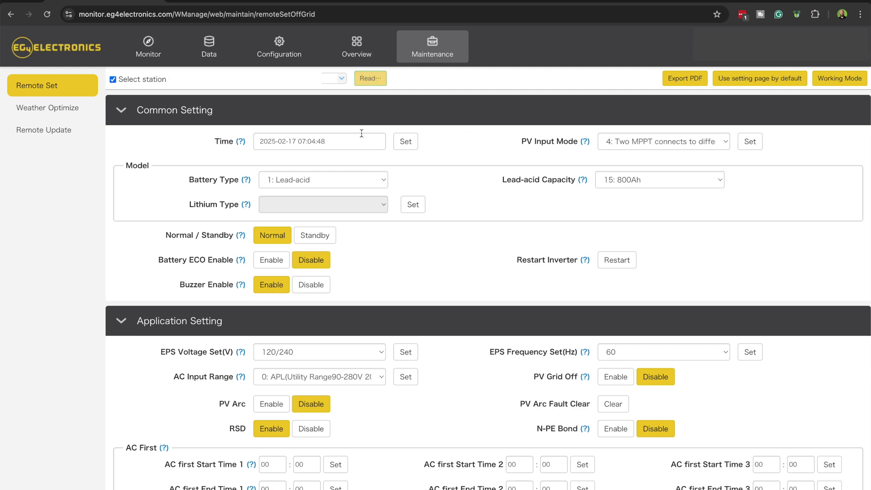
left_click(349, 185)
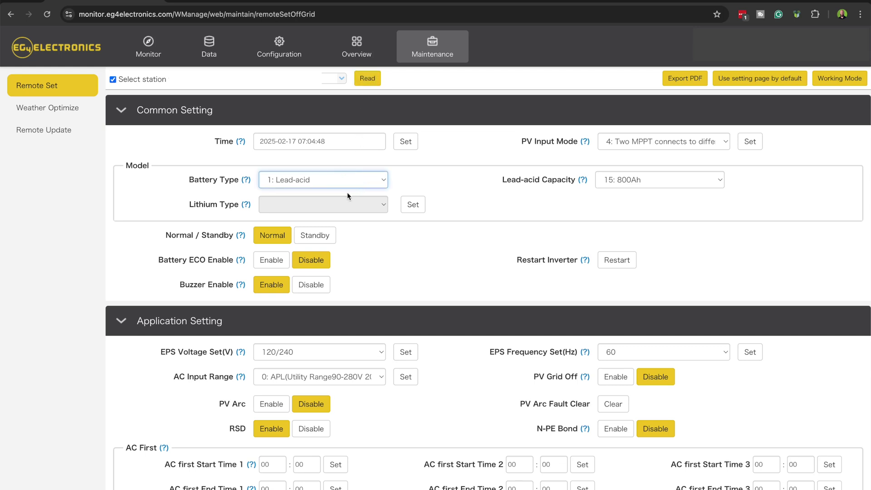